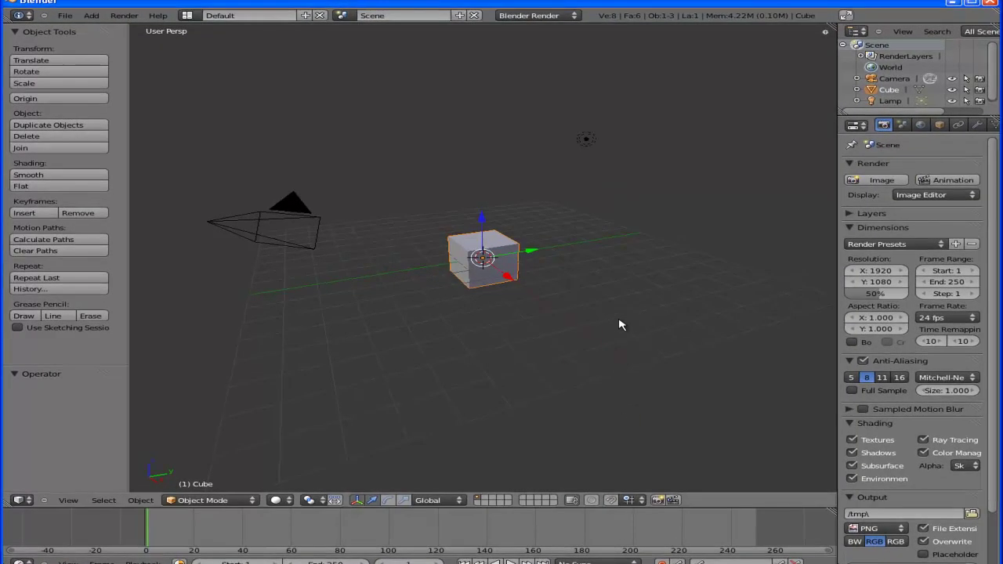
- Zoom in on the cube and widen the right panels to show the 1920×1080, 24 fps render settings
{"action": "scroll", "coordinate": [595, 314], "scroll_direction": "up", "scroll_amount": 3}
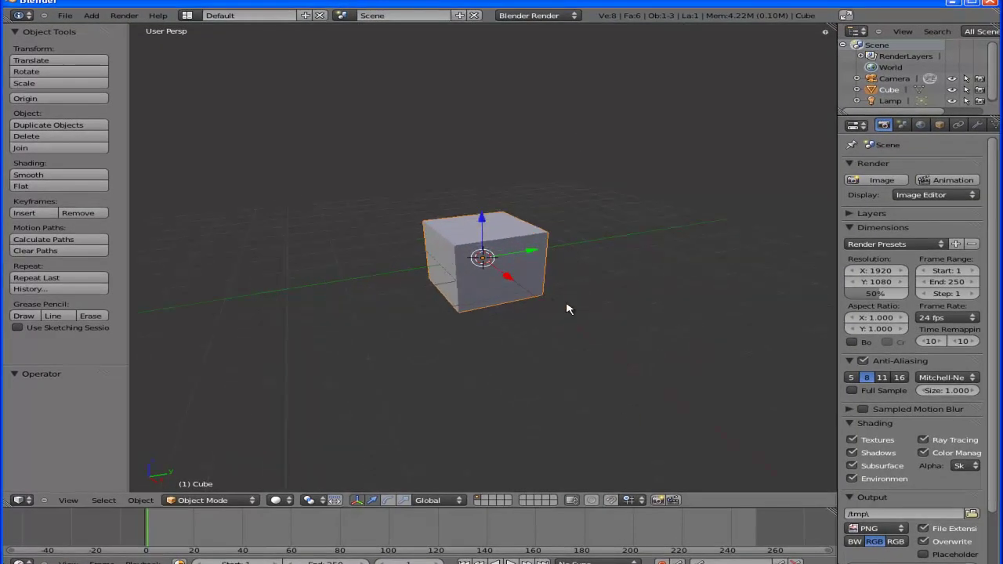
{"action": "scroll", "coordinate": [567, 311], "scroll_direction": "up", "scroll_amount": 1}
{"action": "scroll", "coordinate": [567, 312], "scroll_direction": "up", "scroll_amount": 1}
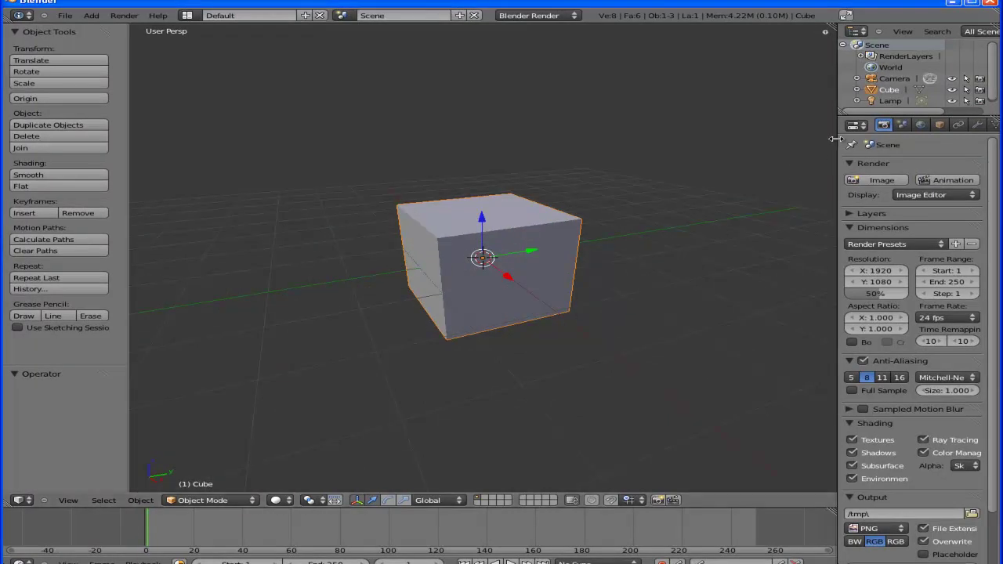
{"action": "left_click_drag", "start_coordinate": [835, 139], "coordinate": [744, 140]}
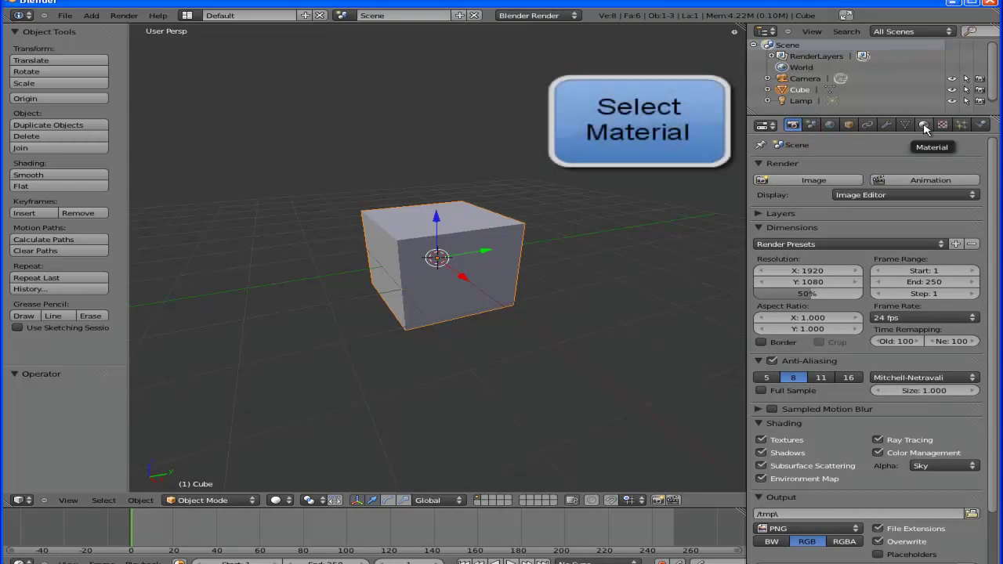
- Set the cube material's diffuse colour to blue (R 0.151, G 0.141, B 0.800)
{"action": "left_click", "coordinate": [924, 125]}
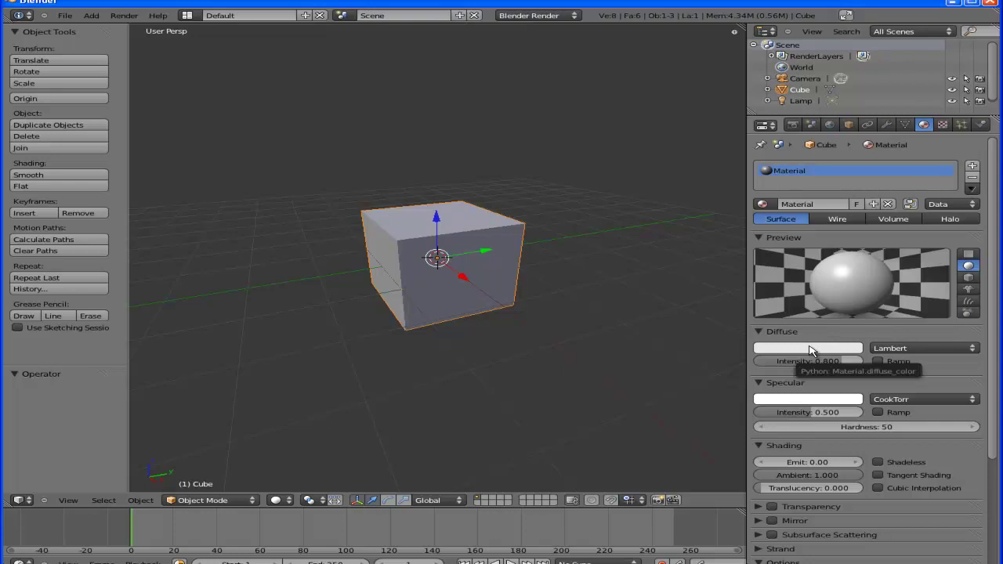
{"action": "left_click", "coordinate": [811, 350]}
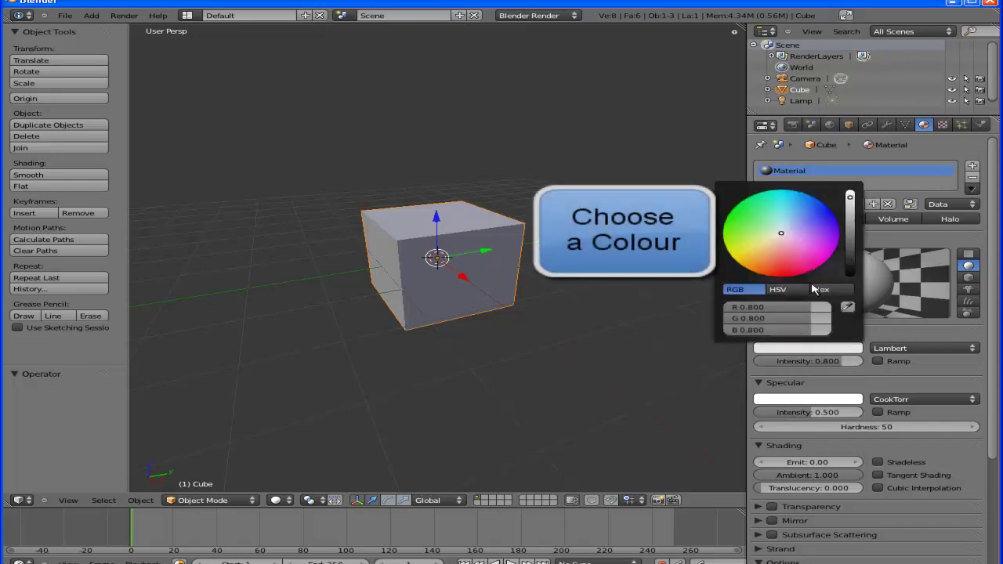
{"action": "left_click", "coordinate": [824, 220]}
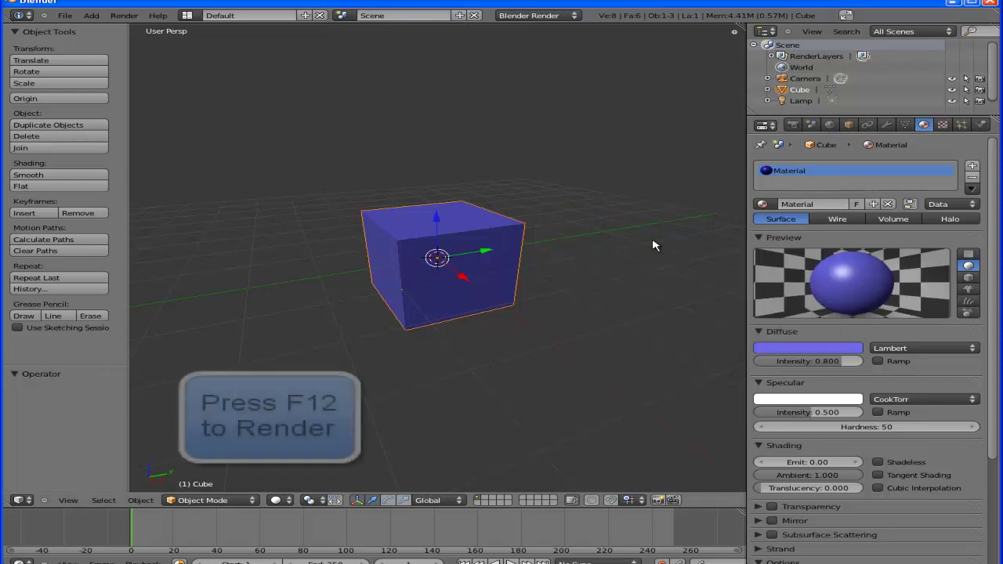
{"action": "key", "text": "F12"}
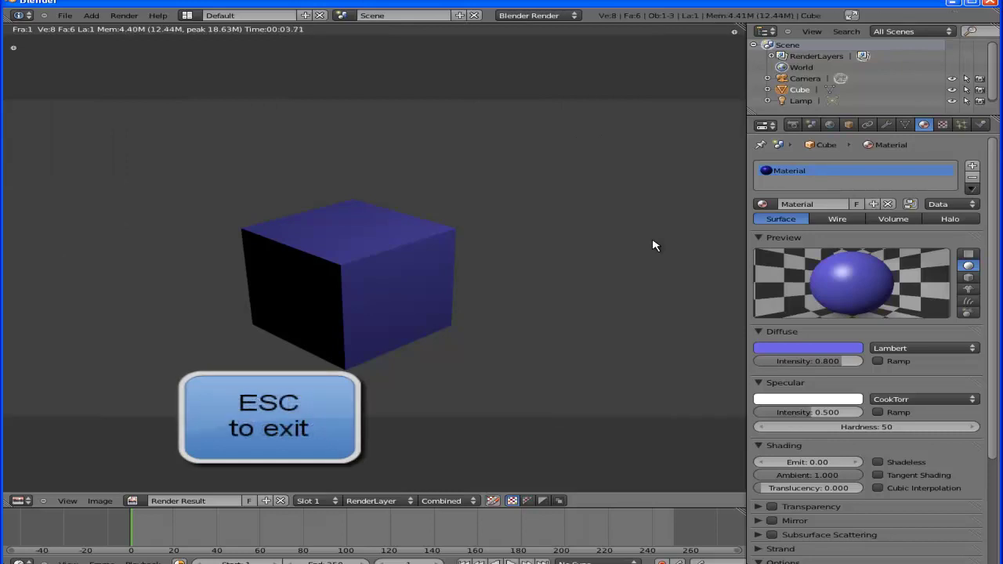
{"action": "key", "text": "Escape"}
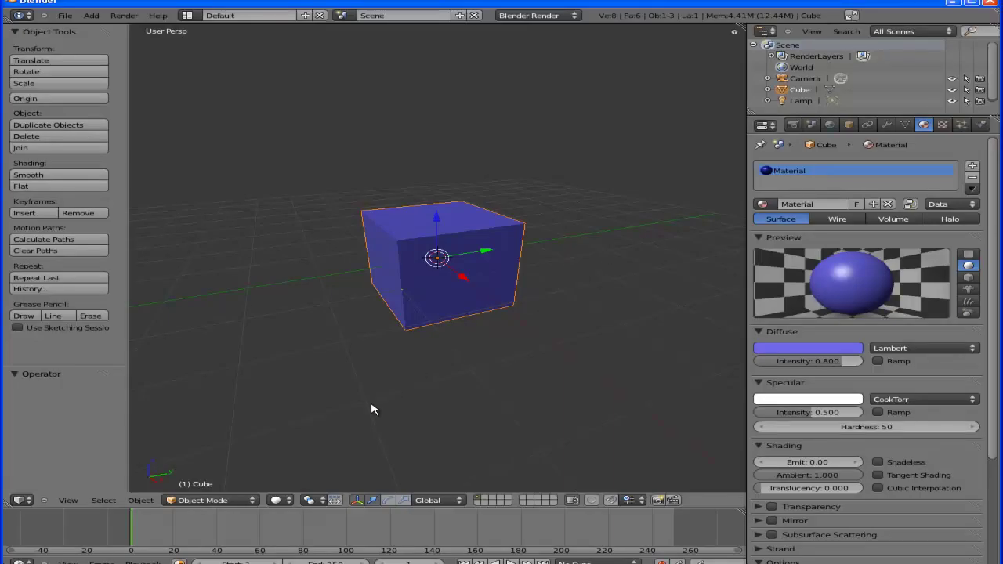
- Switch the cube to Edit Mode, deselect everything, and box-select only its front face
{"action": "left_click", "coordinate": [254, 503]}
{"action": "left_click", "coordinate": [238, 477]}
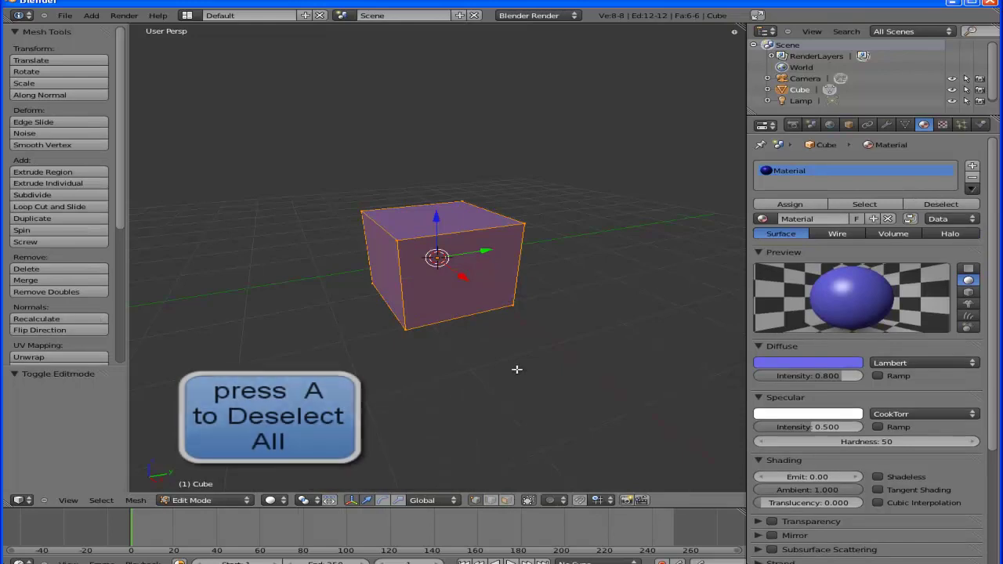
{"action": "key", "text": "a"}
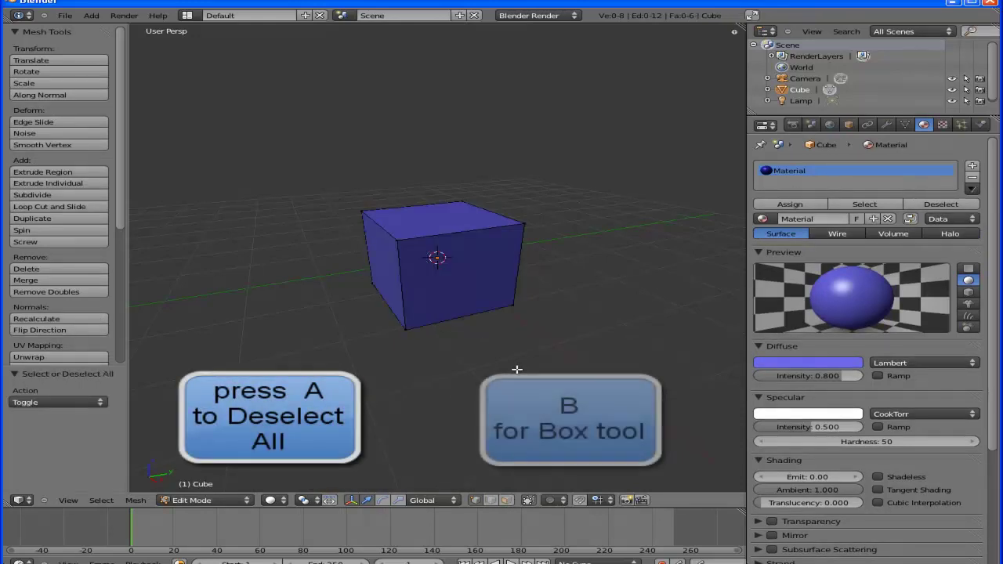
{"action": "key", "text": "b"}
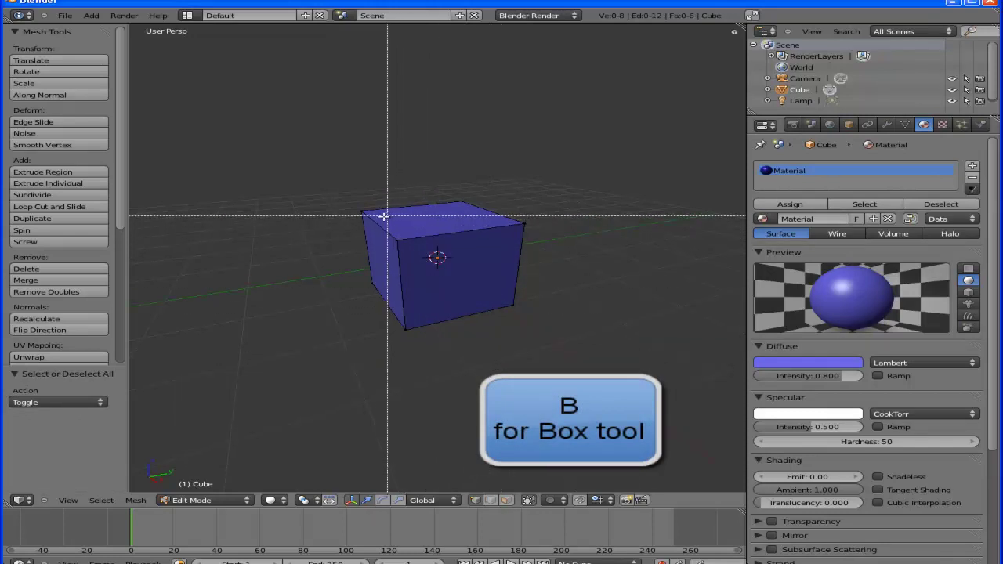
{"action": "left_click_drag", "start_coordinate": [382, 218], "coordinate": [597, 346]}
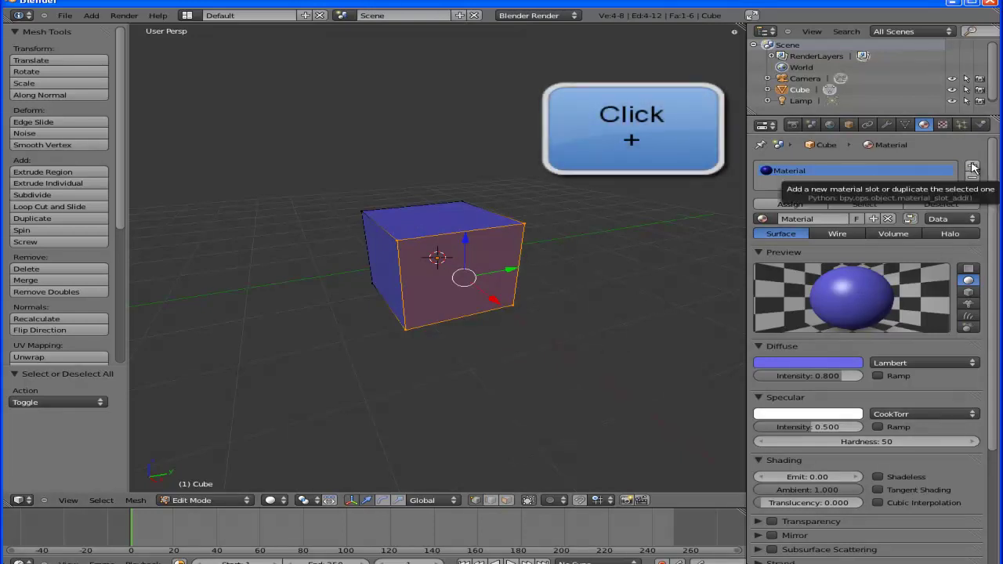
- Add a second slot with a new red material, Material.001, and assign it to the front face
{"action": "left_click", "coordinate": [972, 168]}
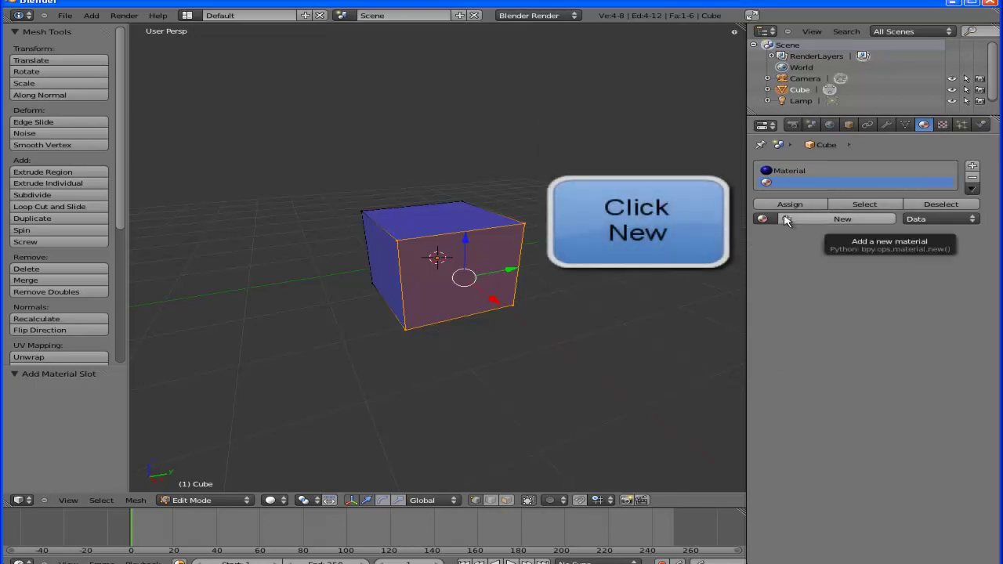
{"action": "left_click", "coordinate": [784, 217]}
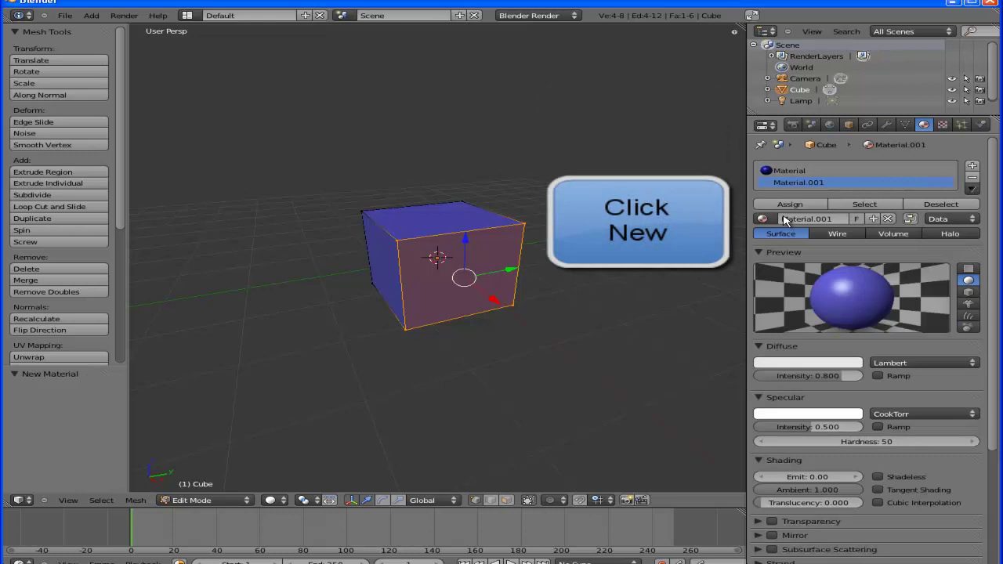
{"action": "left_click", "coordinate": [814, 363]}
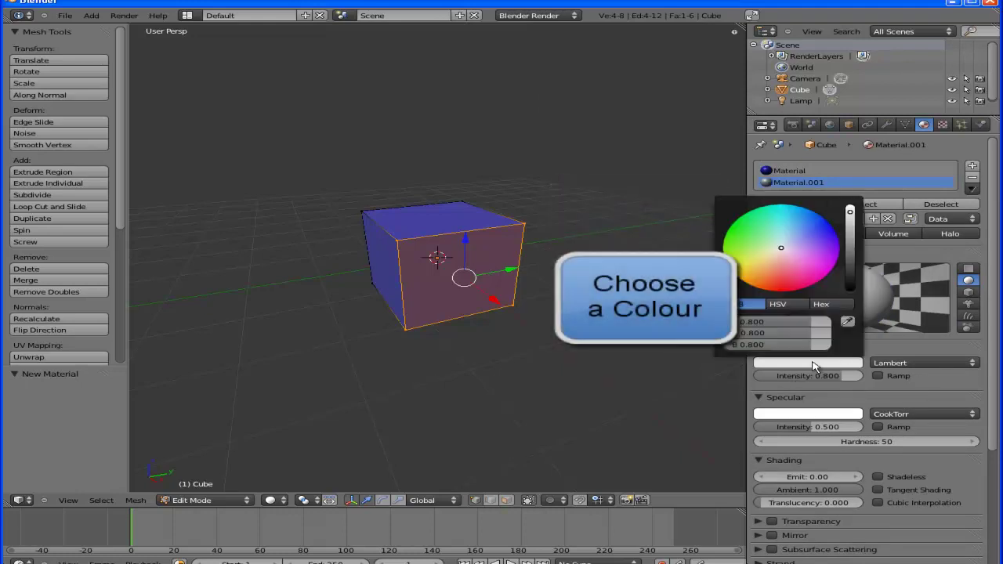
{"action": "left_click", "coordinate": [783, 287]}
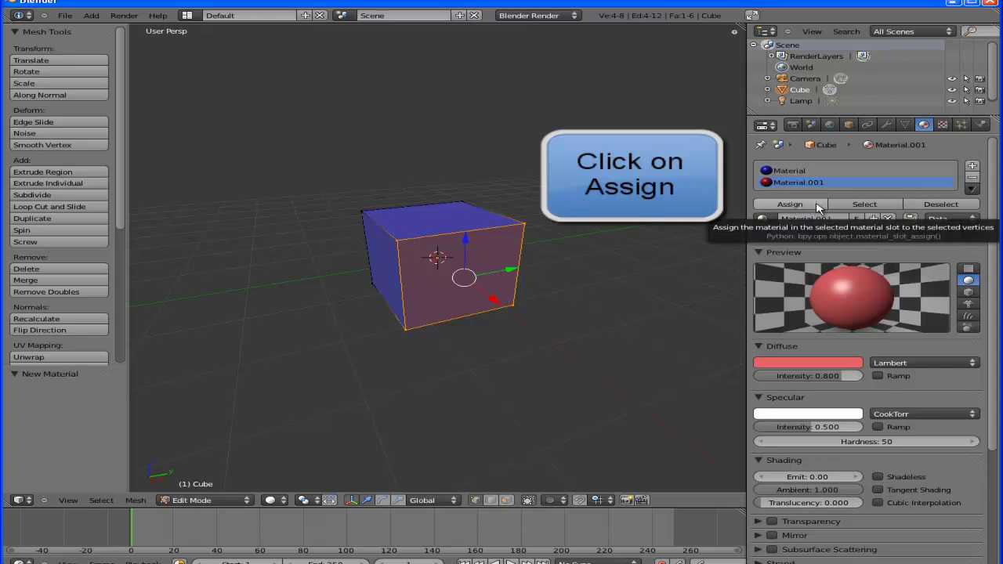
{"action": "left_click", "coordinate": [818, 206]}
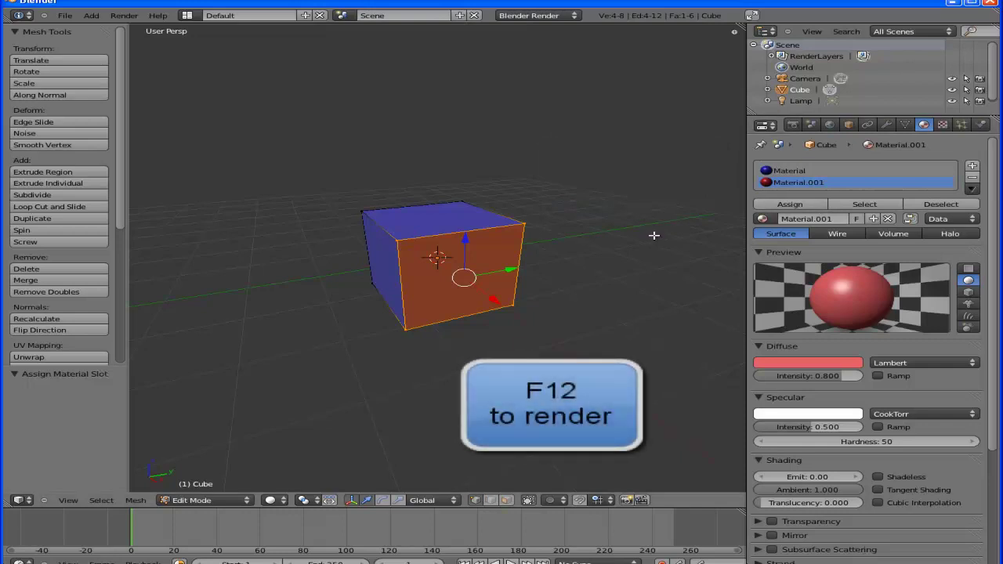
{"action": "key", "text": "F12"}
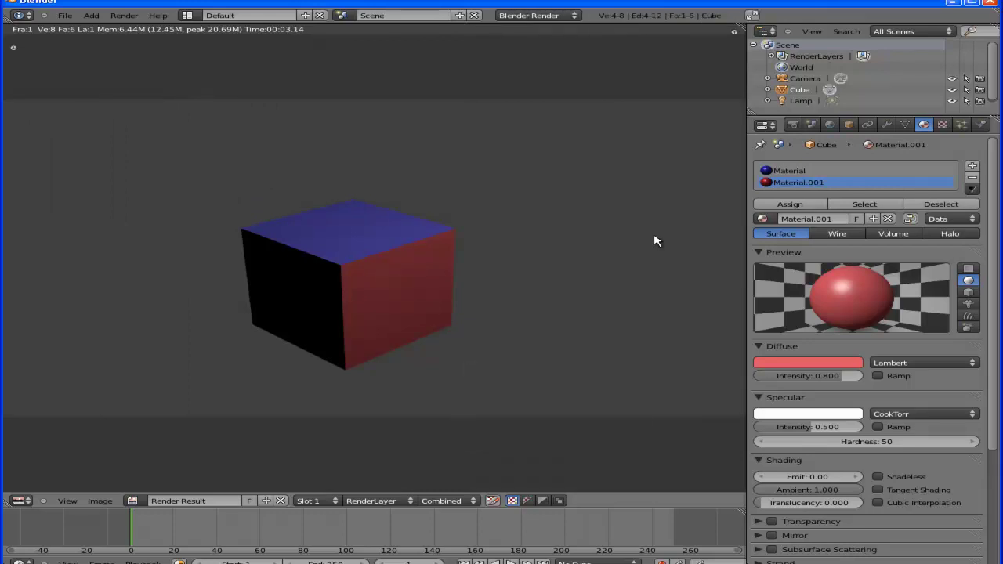
{"action": "key", "text": "Escape"}
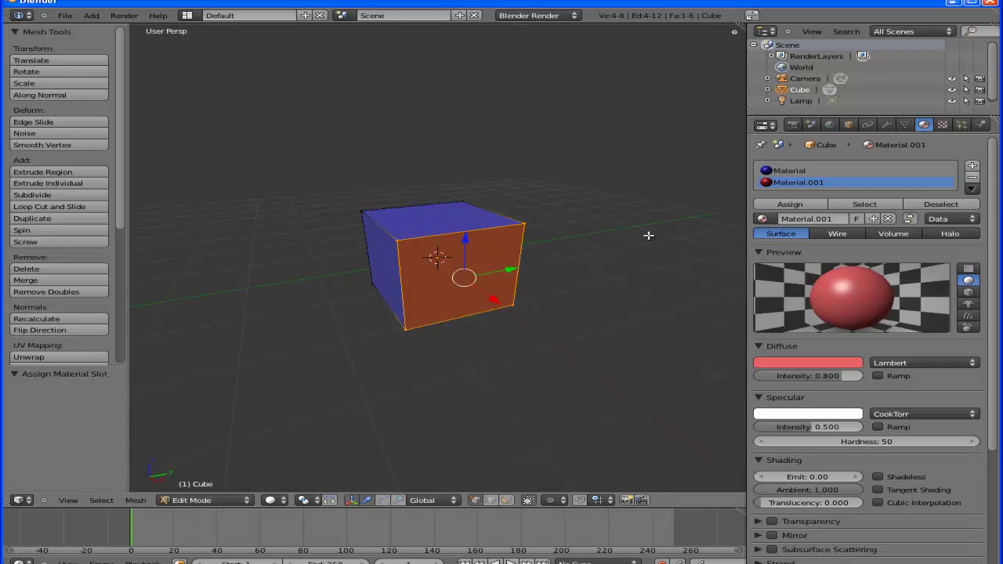
- Orbit to the side face next to the red one, deselect all, and box-select only that face
{"action": "middle_click_drag", "start_coordinate": [644, 235], "coordinate": [489, 297]}
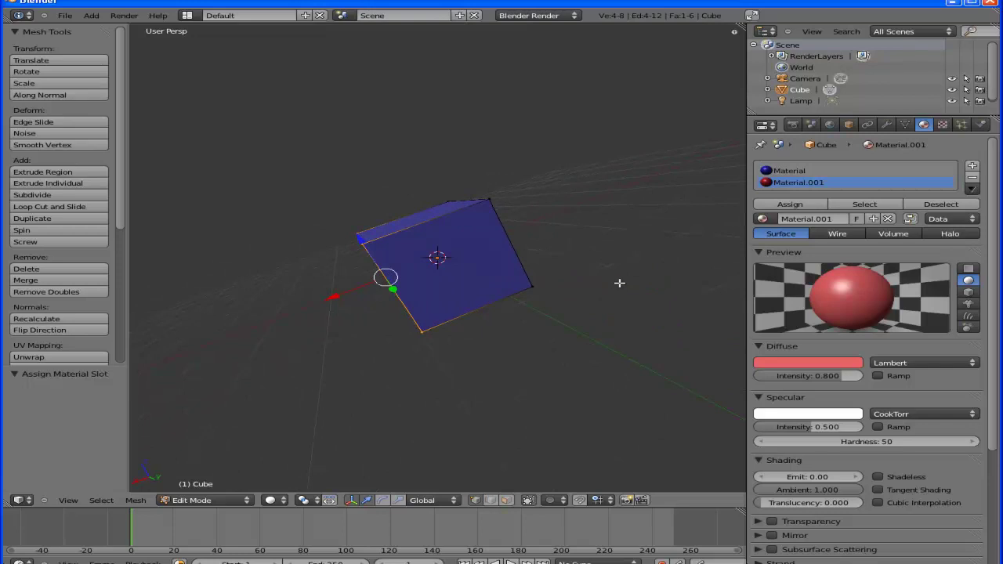
{"action": "key", "text": "a"}
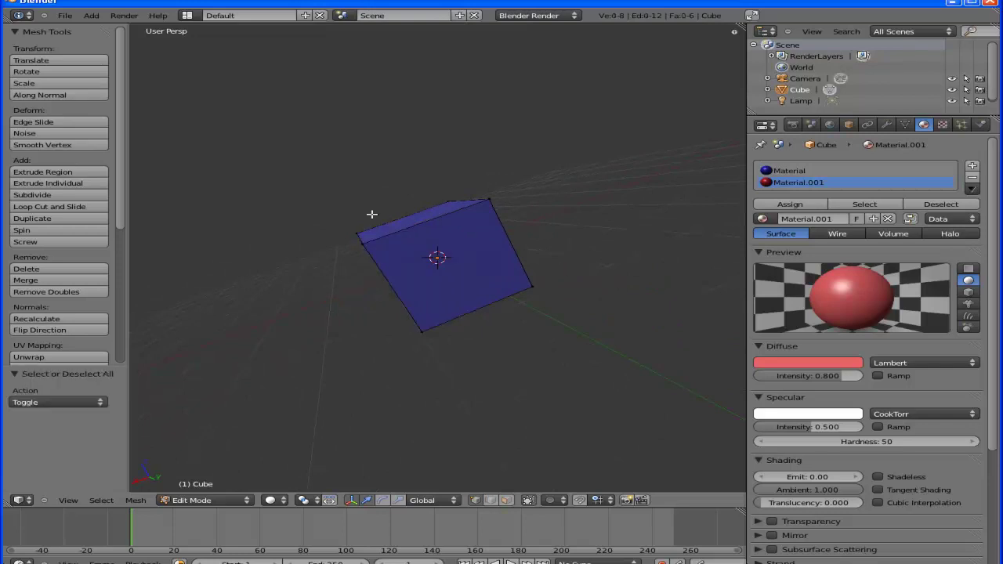
{"action": "left_click", "coordinate": [325, 211]}
{"action": "key", "text": "b"}
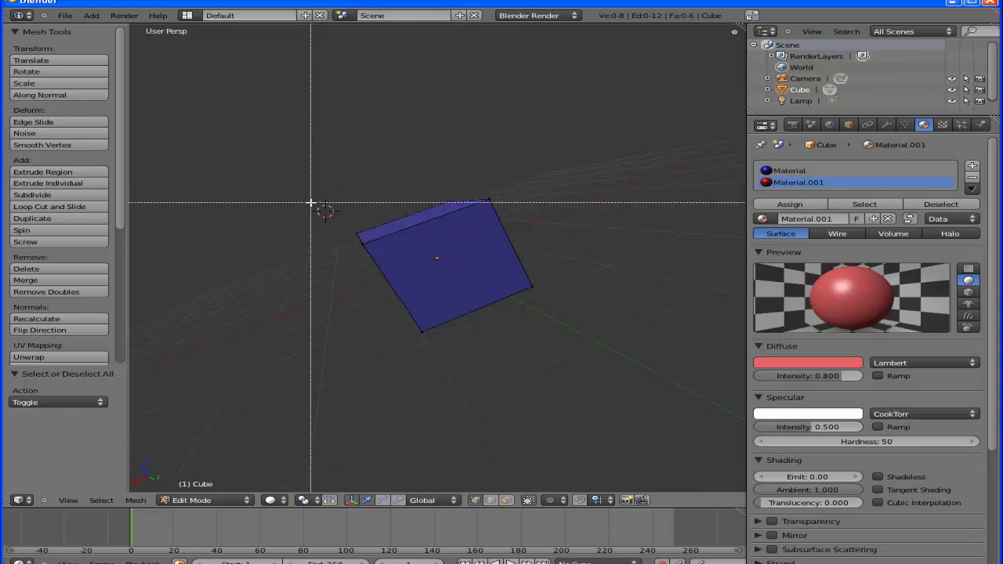
{"action": "mouse_move", "coordinate": [342, 191]}
{"action": "left_mouse_down"}
{"action": "mouse_move", "coordinate": [626, 354]}
{"action": "mouse_move", "coordinate": [616, 334]}
{"action": "left_mouse_up"}
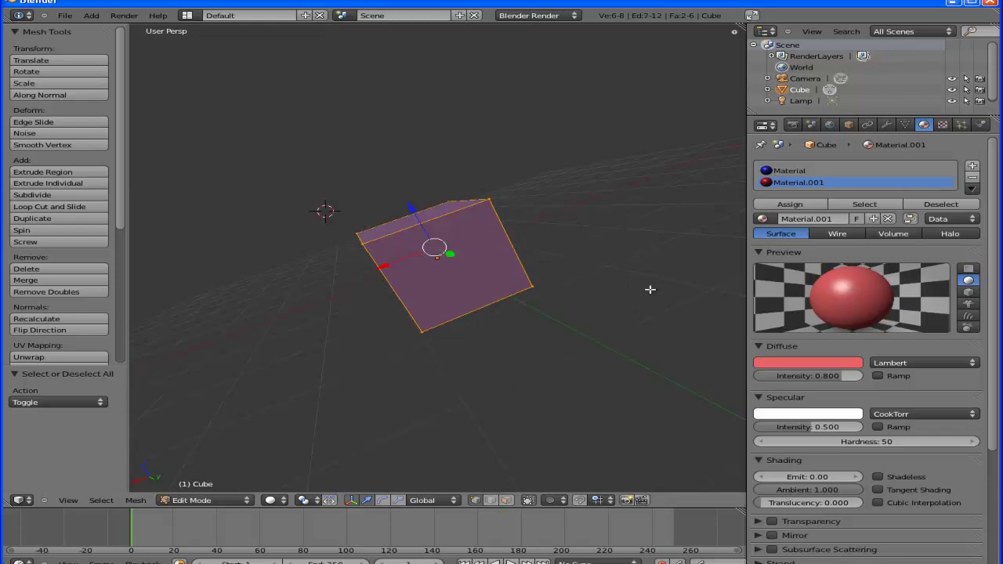
{"action": "mouse_move", "coordinate": [624, 271]}
{"action": "middle_mouse_down"}
{"action": "mouse_move", "coordinate": [616, 293]}
{"action": "mouse_move", "coordinate": [650, 268]}
{"action": "middle_mouse_up"}
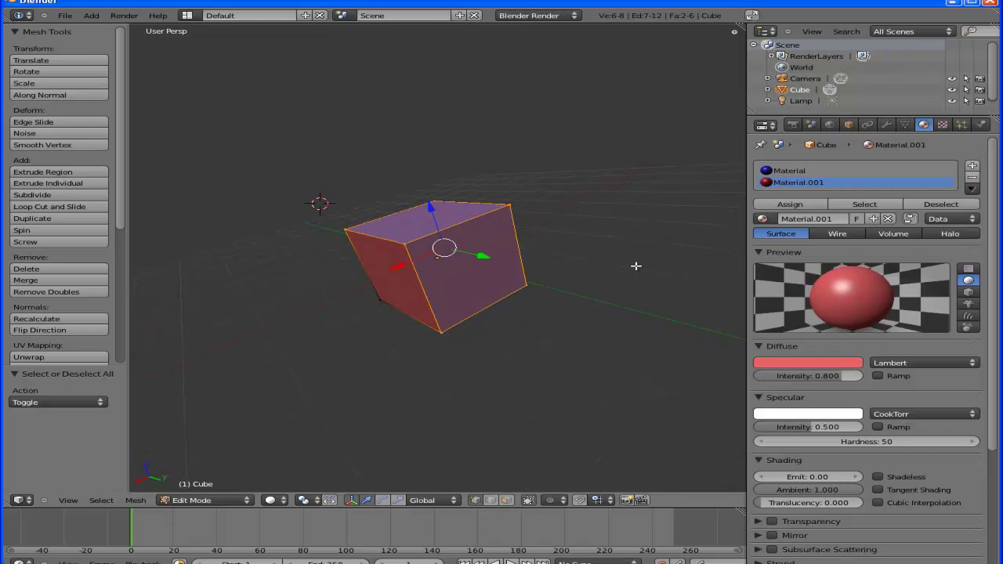
{"action": "key", "text": "a"}
{"action": "key", "text": "b"}
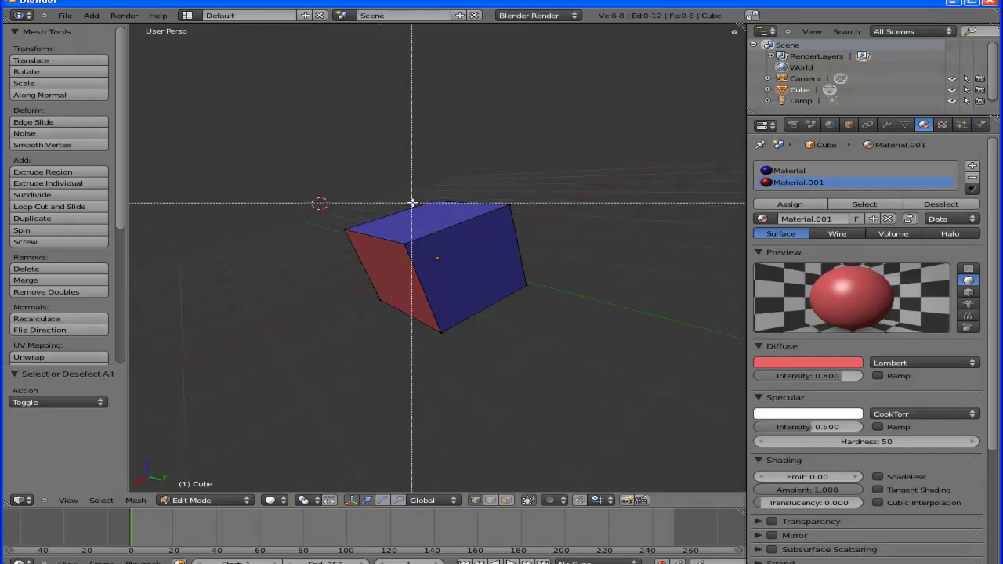
{"action": "left_click_drag", "start_coordinate": [395, 195], "coordinate": [580, 340]}
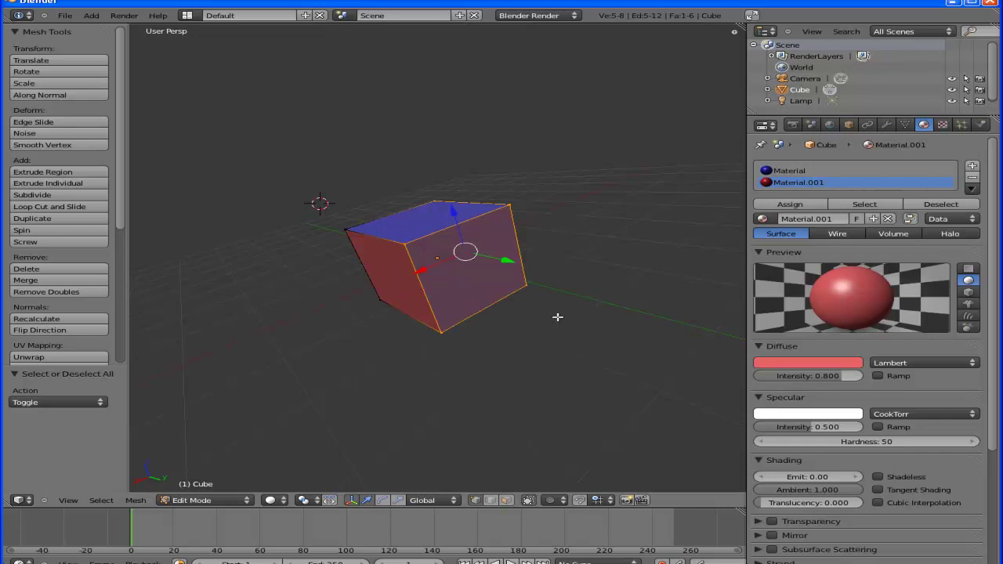
- Add a third slot with new green Material.002 (R 0.084, G 0.800, B 0.070) and assign it
{"action": "left_click", "coordinate": [972, 169]}
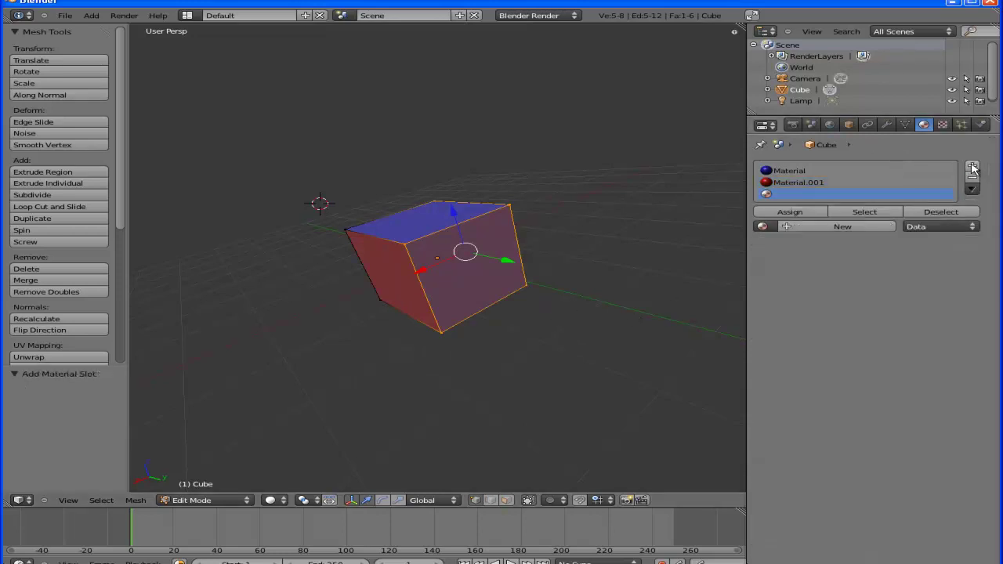
{"action": "left_click", "coordinate": [801, 229]}
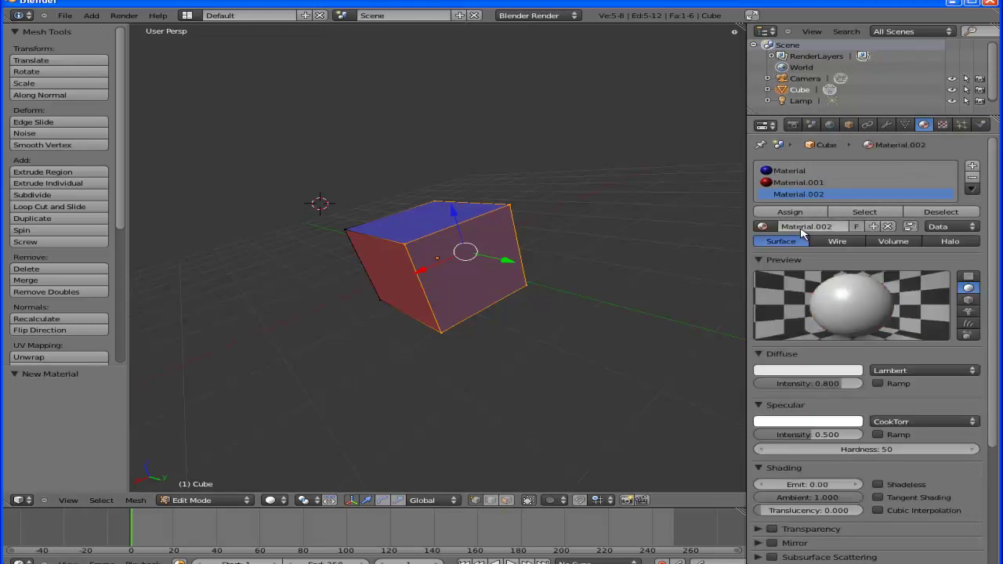
{"action": "left_click", "coordinate": [808, 370]}
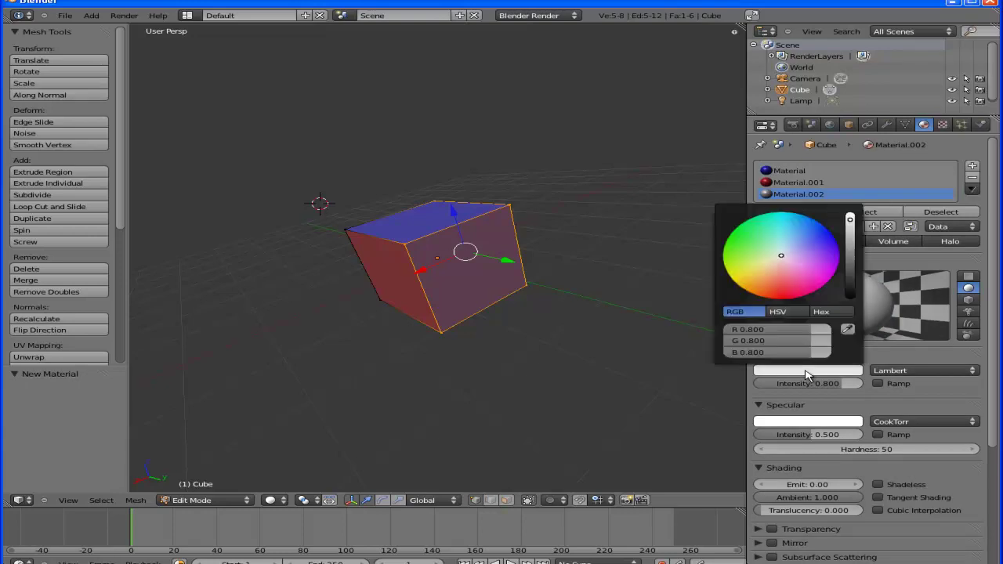
{"action": "left_click", "coordinate": [735, 236]}
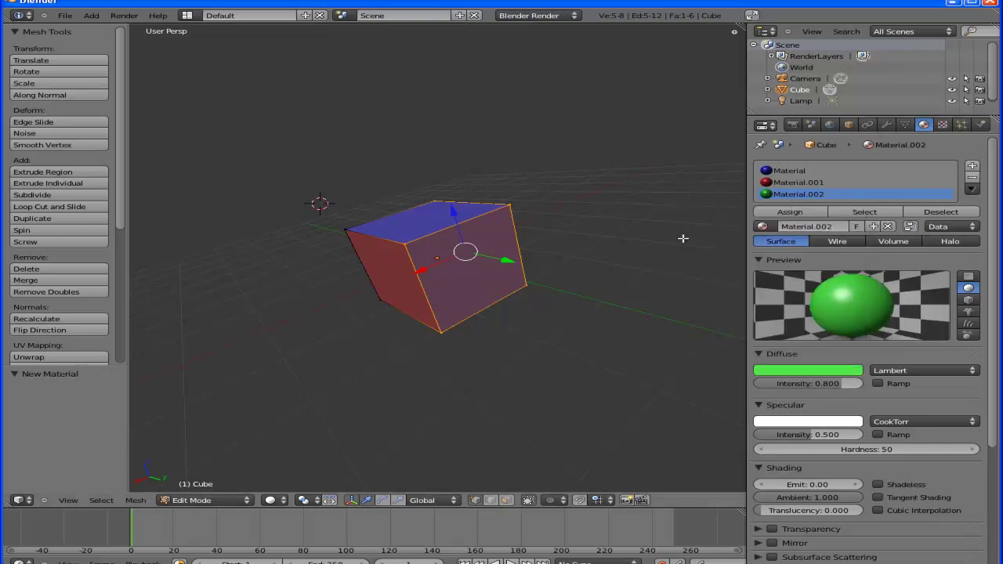
{"action": "left_click", "coordinate": [776, 217]}
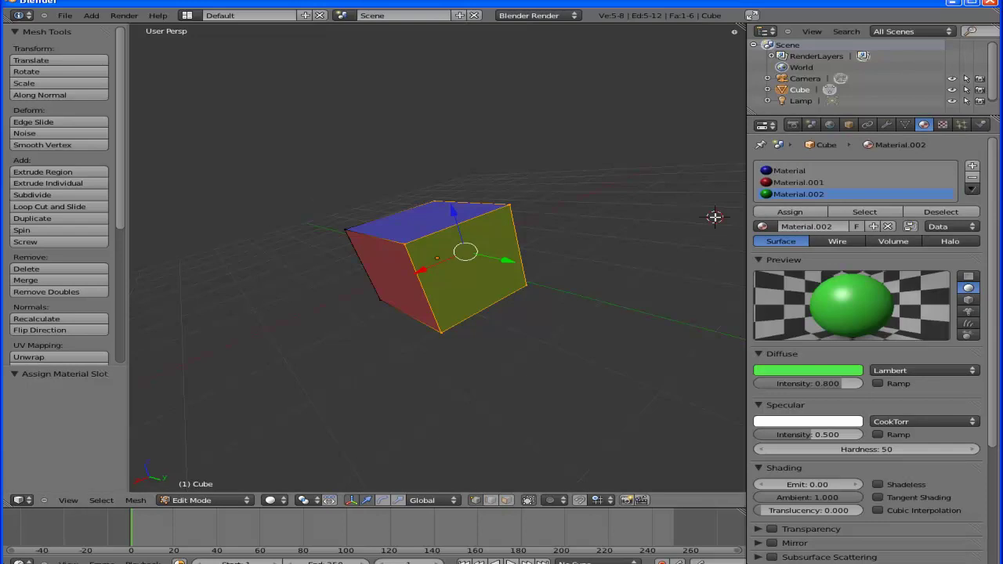
- Render the scene with F12 to view the blue cube with its coloured faces
{"action": "key", "text": "F12"}
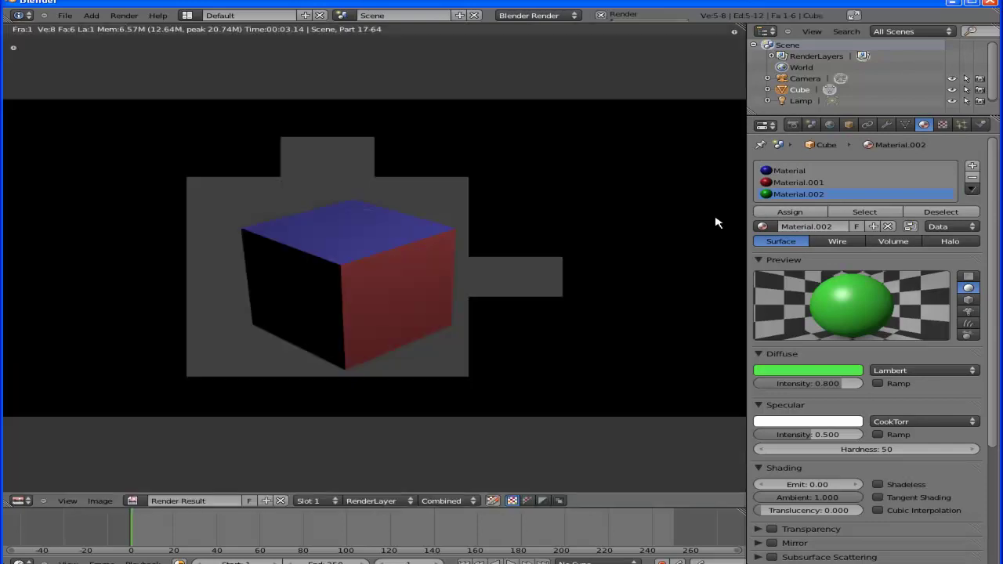